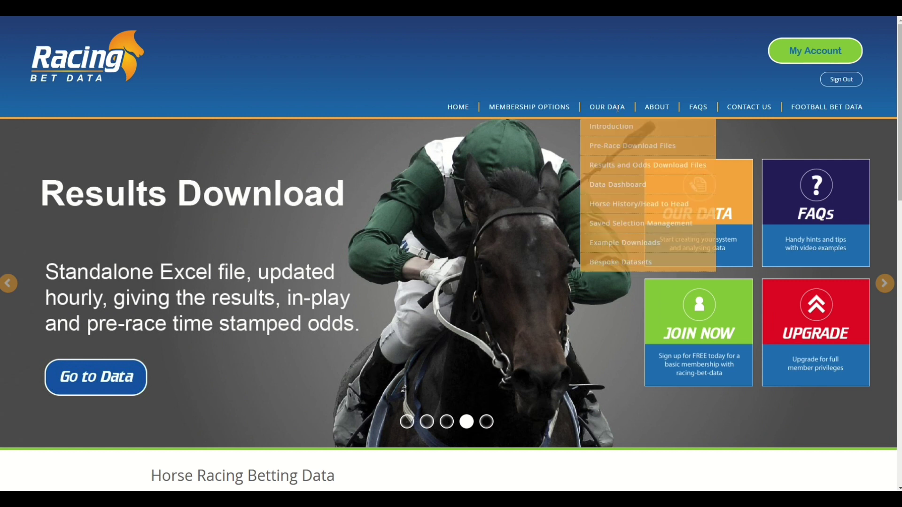
# - Clear all racetracks on the Data Dashboard and include only UTT
pyautogui.moveTo(607, 107)
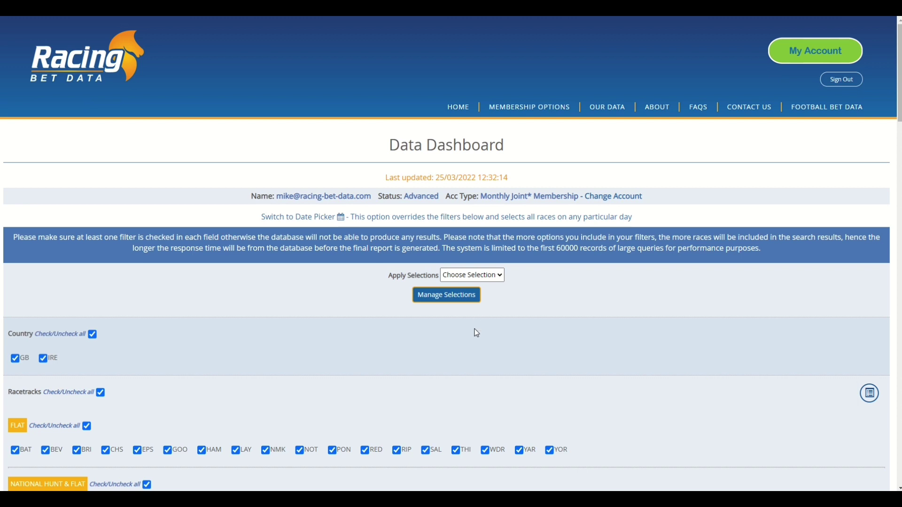
pyautogui.scroll(-2, 439, 322)
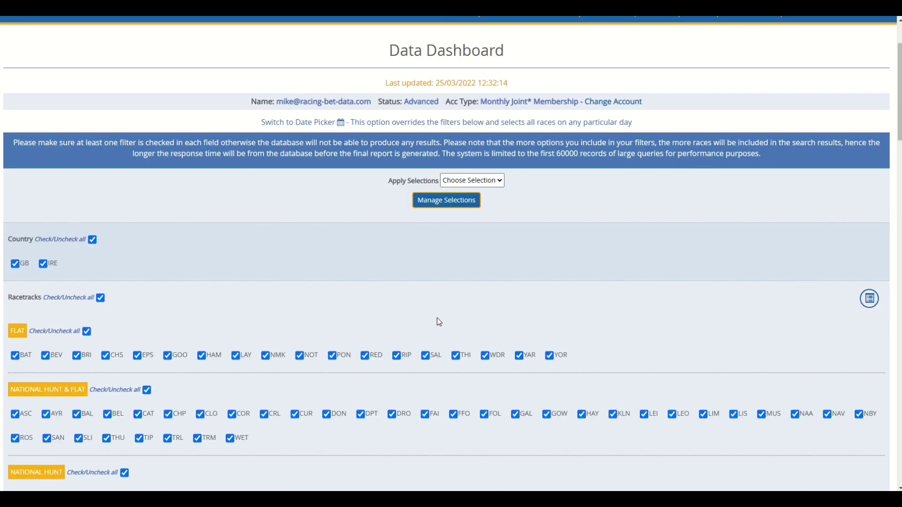
pyautogui.click(101, 298)
pyautogui.scroll(-4, 261, 324)
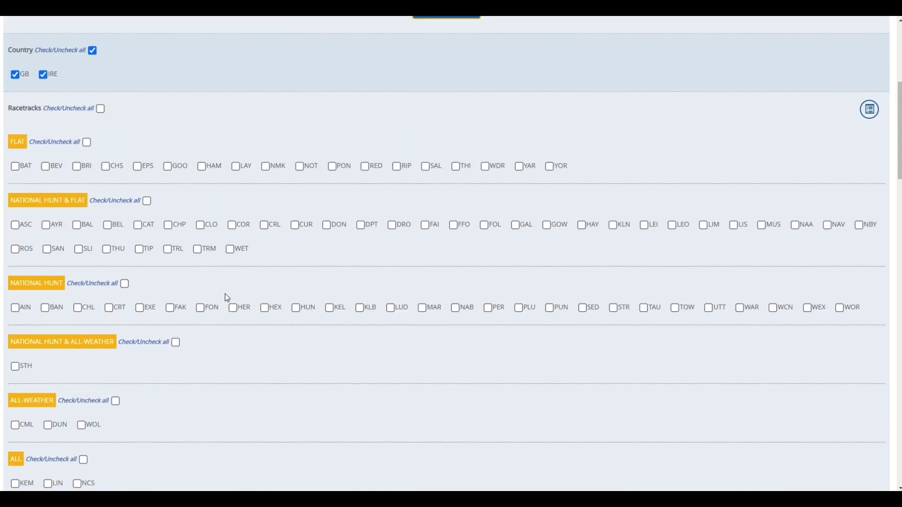
pyautogui.click(709, 308)
pyautogui.scroll(-10, 447, 350)
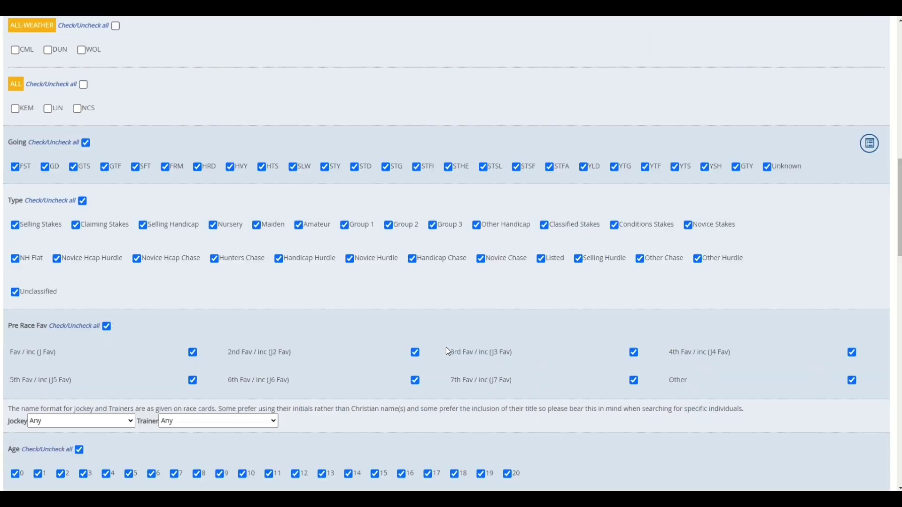
pyautogui.scroll(-8, 448, 352)
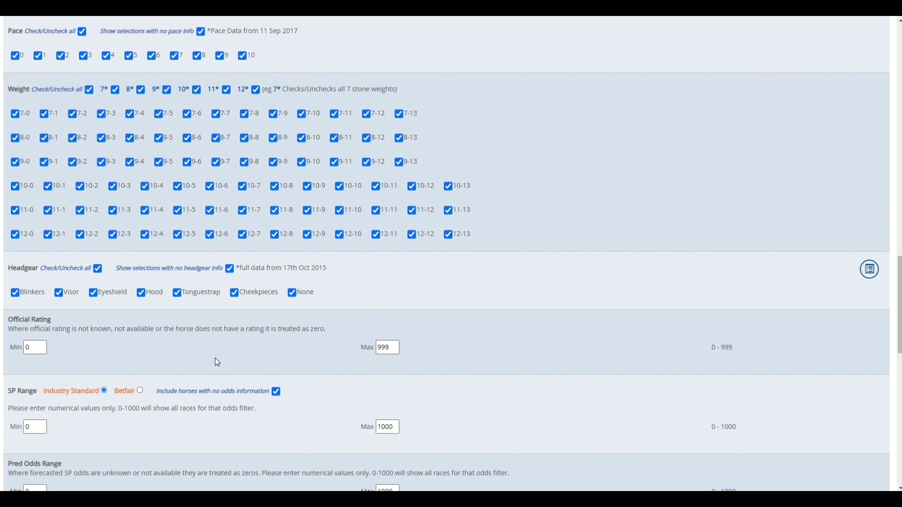
pyautogui.scroll(-1, 217, 362)
# - Base the SP range on Betfair odds, with minimum 1.01 and maximum 3
pyautogui.click(140, 343)
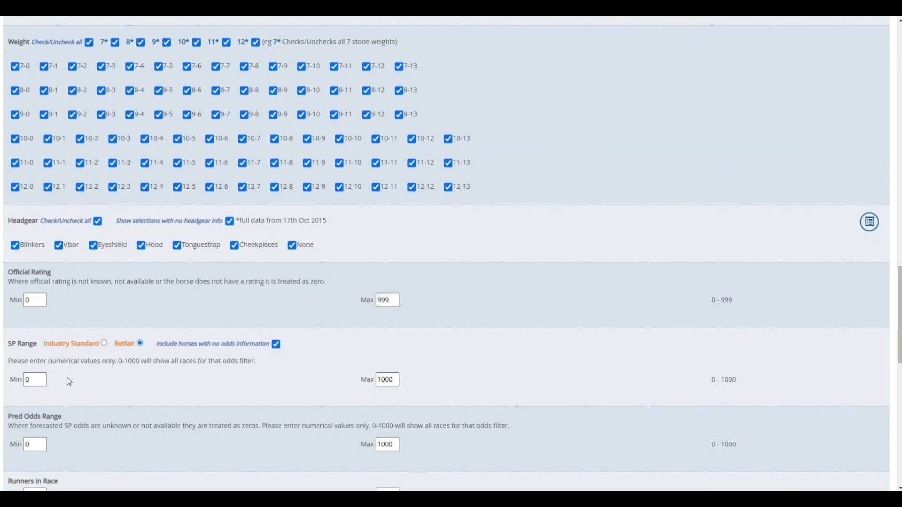
pyautogui.doubleClick(27, 379)
pyautogui.write('1.01')
pyautogui.press('Tab')
pyautogui.write('3')
pyautogui.scroll(-3, 357, 379)
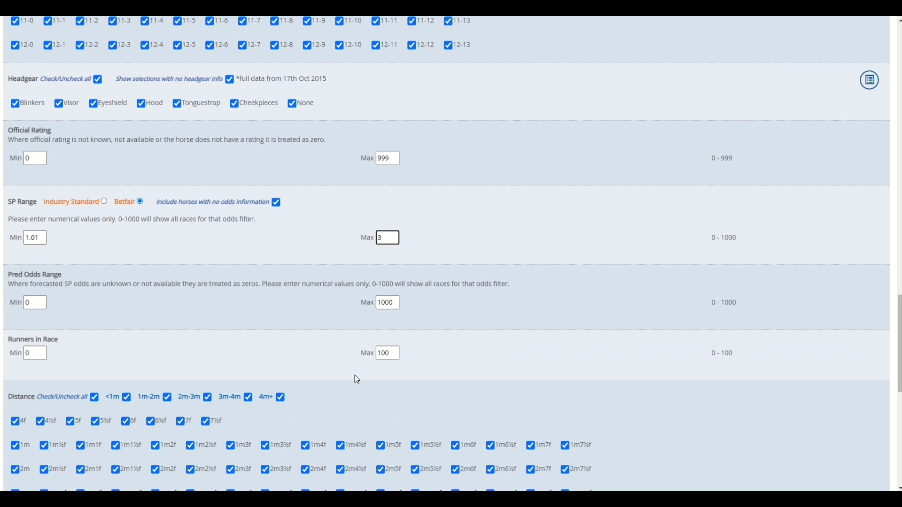
pyautogui.scroll(-1, 357, 379)
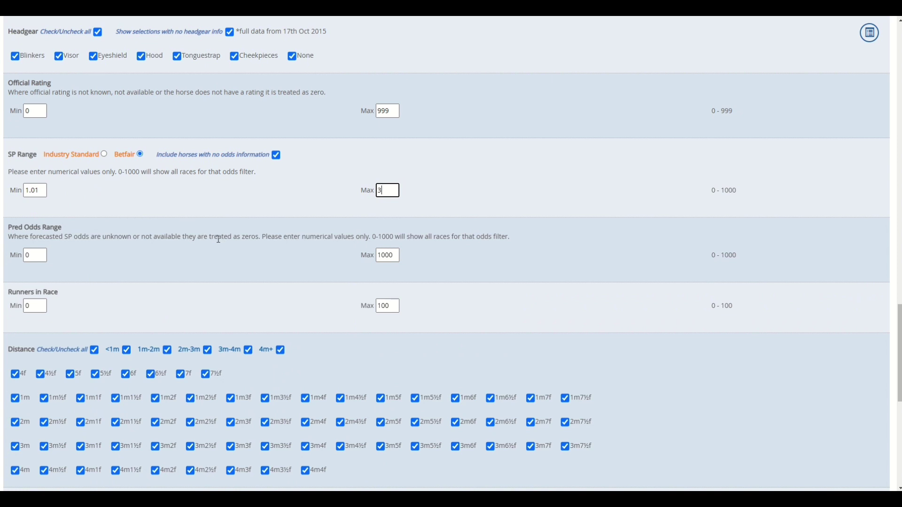
pyautogui.scroll(-4, 218, 239)
# - Keep all months selected and limit the days of the week to Saturday and Sunday
pyautogui.scroll(-3, 219, 245)
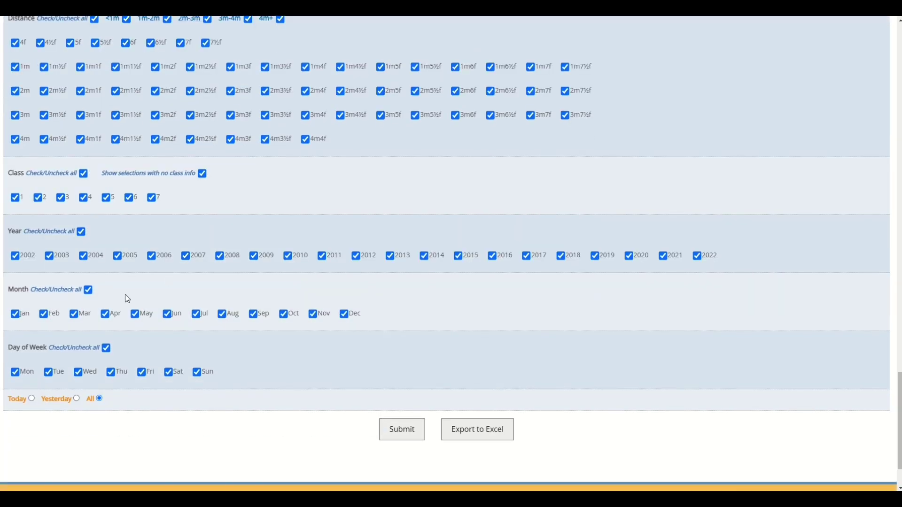
pyautogui.click(89, 291)
pyautogui.click(89, 291)
pyautogui.click(107, 348)
pyautogui.click(168, 372)
pyautogui.click(197, 373)
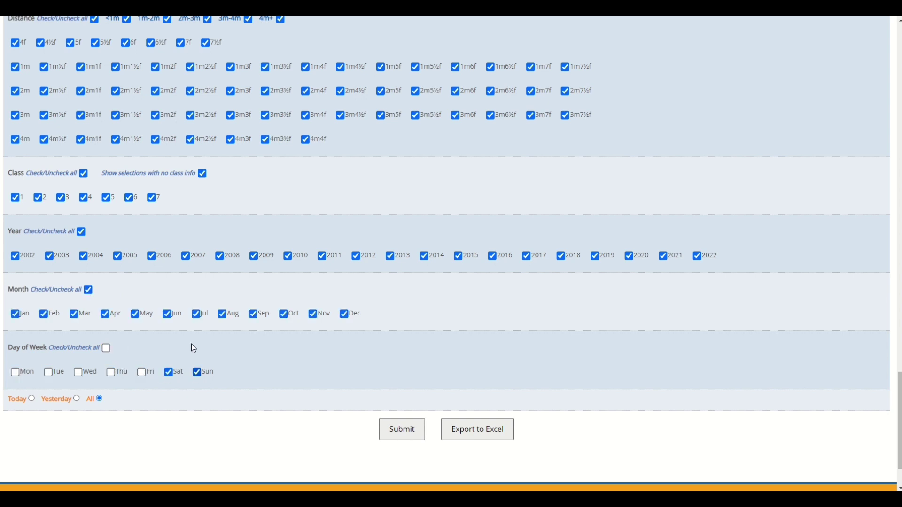
# - Clear the year filter and include years 2022 down to 2014, plus 2010
pyautogui.click(82, 232)
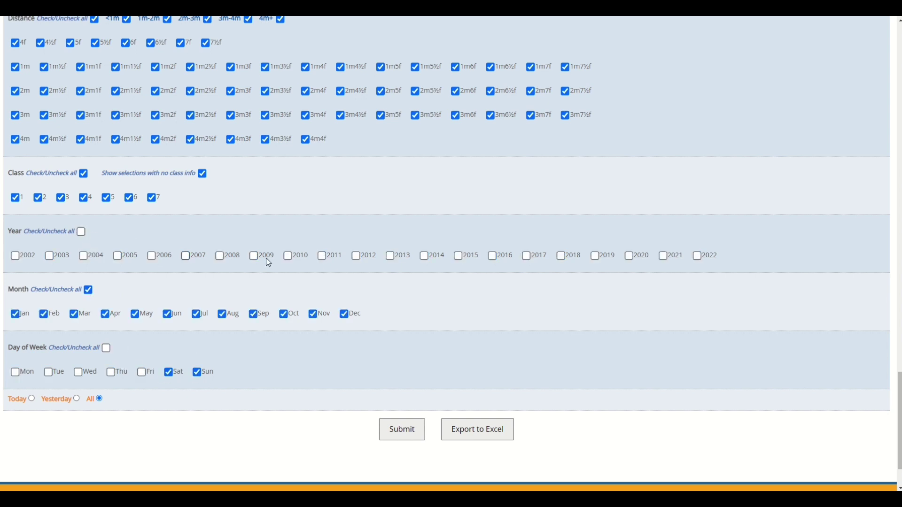
pyautogui.click(697, 258)
pyautogui.click(663, 257)
pyautogui.click(627, 256)
pyautogui.click(598, 257)
pyautogui.click(560, 257)
pyautogui.click(525, 257)
pyautogui.click(493, 257)
pyautogui.click(458, 257)
pyautogui.click(424, 257)
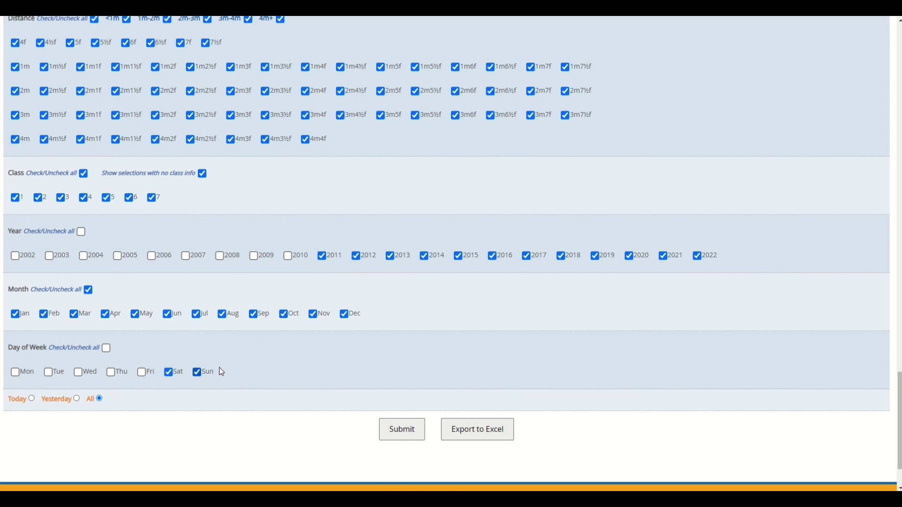
pyautogui.click(287, 257)
# - Submit the query and jump to the profitability summary showing Betfair SP profit 261.35
pyautogui.click(402, 433)
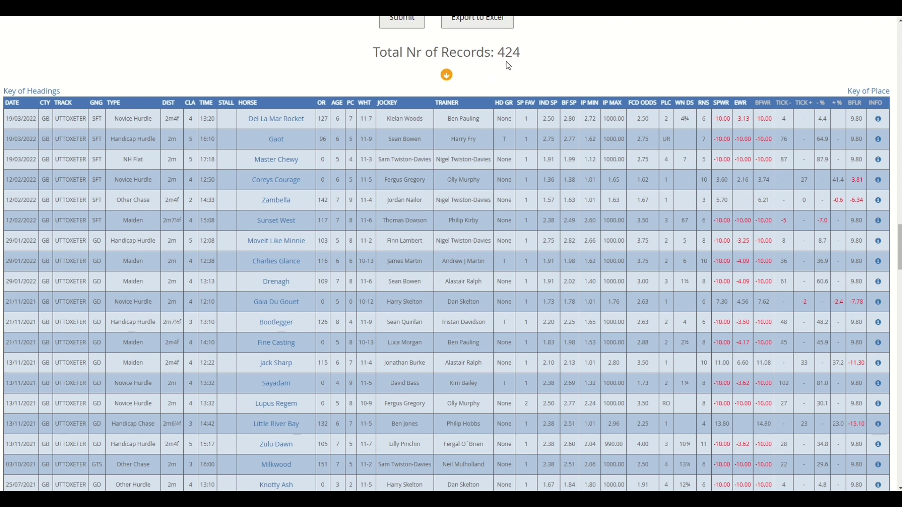
pyautogui.click(446, 76)
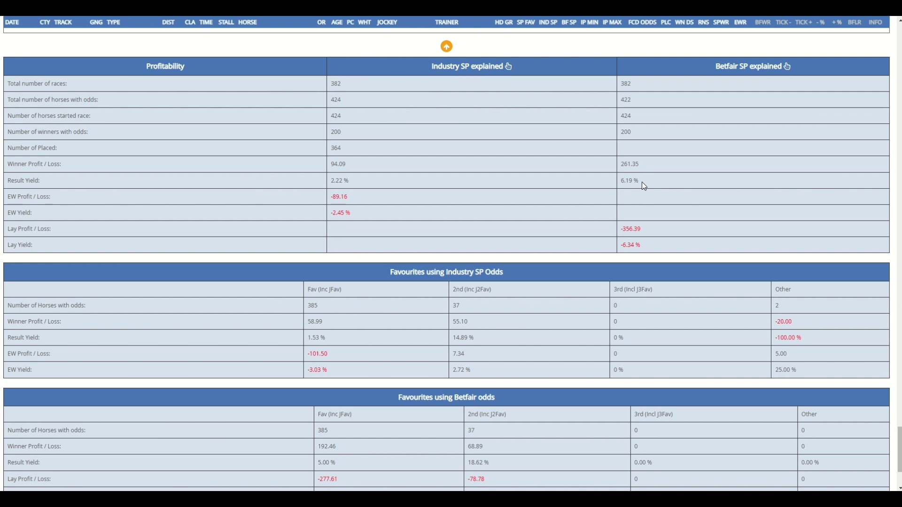
pyautogui.scroll(-1, 643, 184)
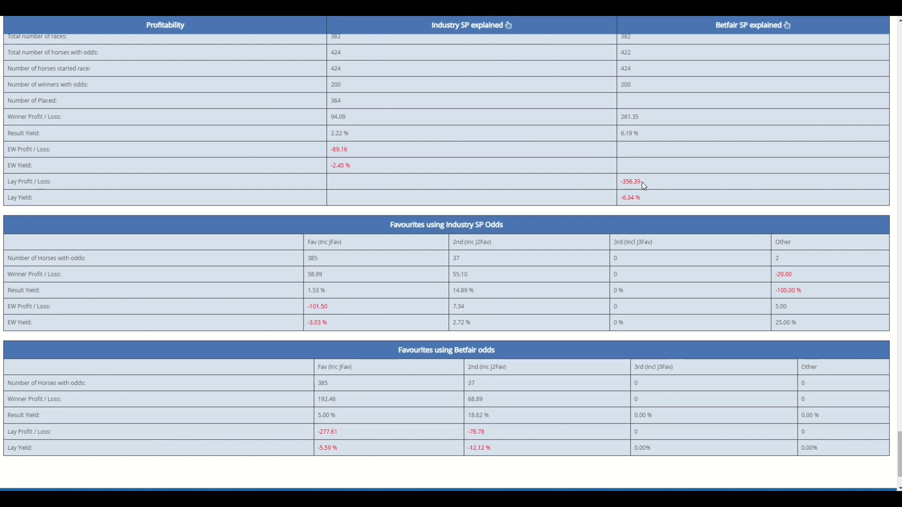
pyautogui.scroll(1, 642, 184)
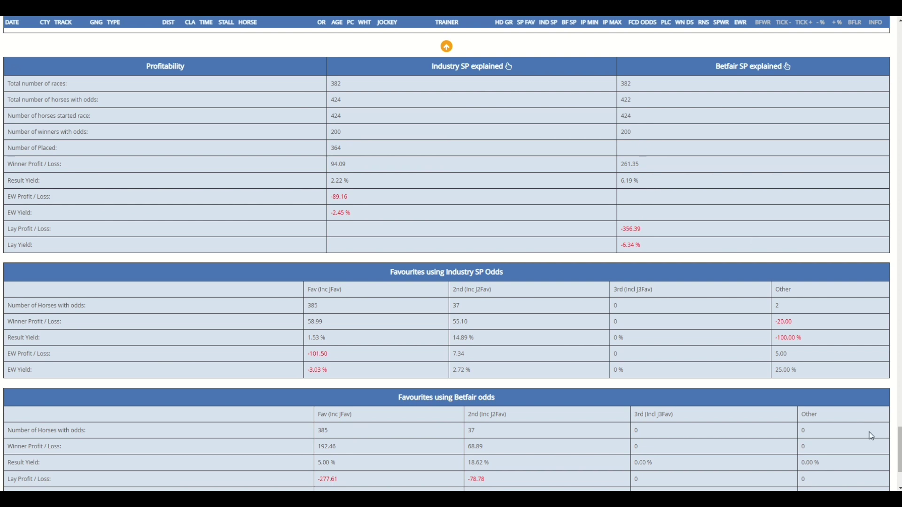
# - Scroll past the results table to the Profitability table with 422 horses and 200 winners
pyautogui.moveTo(899, 435); pyautogui.dragTo(862, 120)
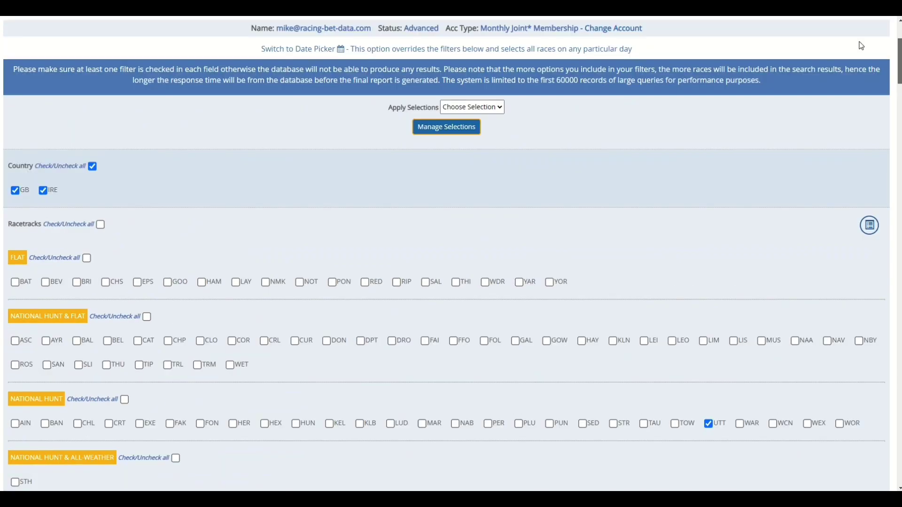
pyautogui.scroll(2, 861, 46)
pyautogui.moveTo(605, 37)
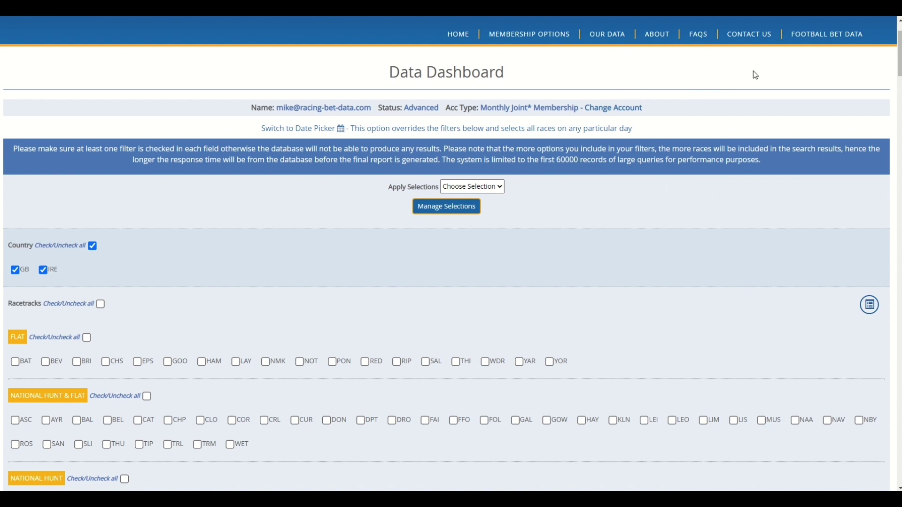
pyautogui.moveTo(897, 71); pyautogui.dragTo(868, 407)
pyautogui.scroll(-5, 868, 406)
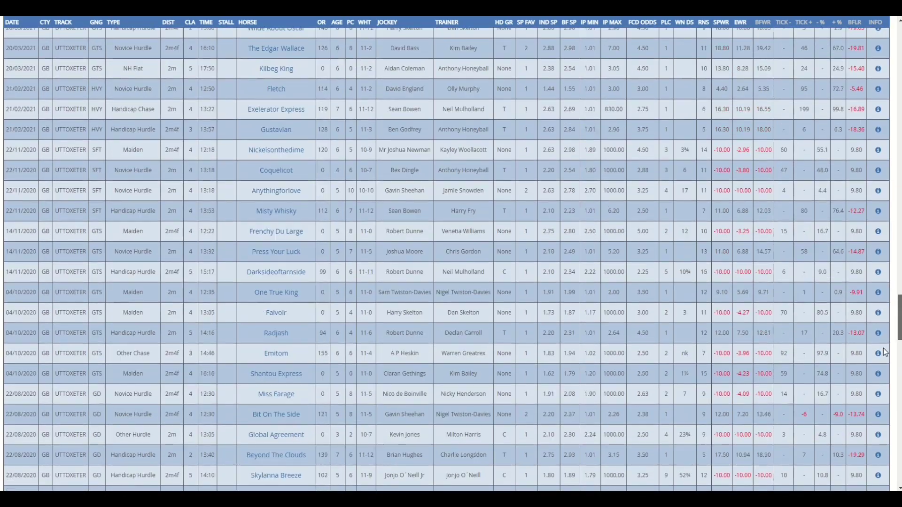
pyautogui.scroll(-8, 879, 434)
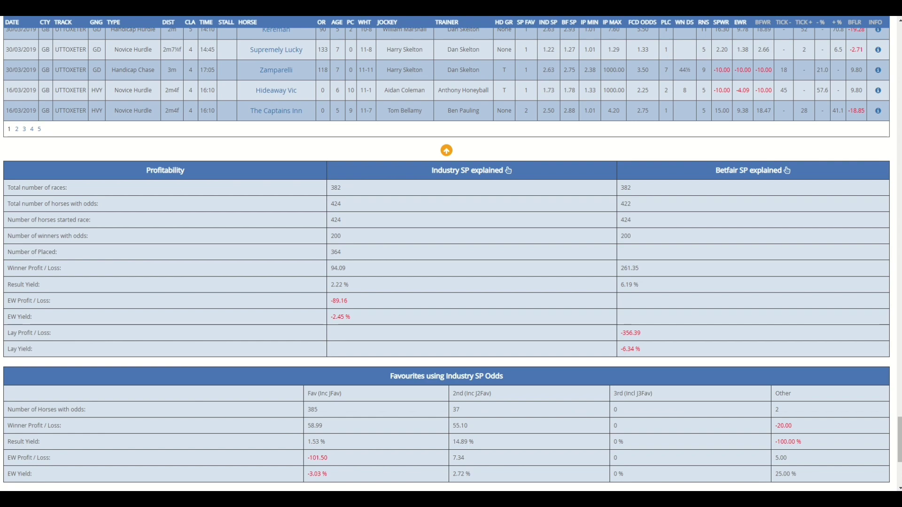
pyautogui.hotkey('alt', 'Tab')
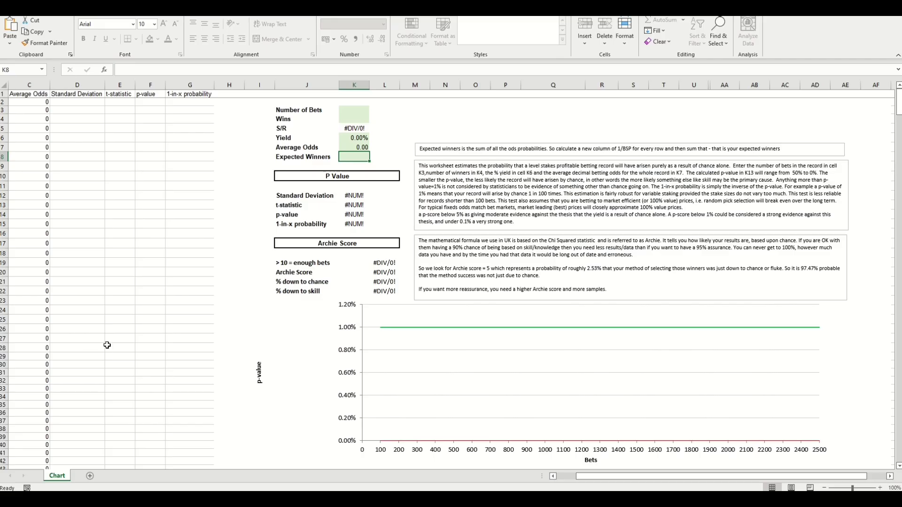
pyautogui.click(362, 109)
pyautogui.click(361, 119)
pyautogui.click(356, 138)
pyautogui.click(356, 147)
pyautogui.click(354, 156)
pyautogui.click(358, 110)
pyautogui.click(358, 119)
pyautogui.click(354, 138)
pyautogui.click(354, 147)
pyautogui.click(352, 159)
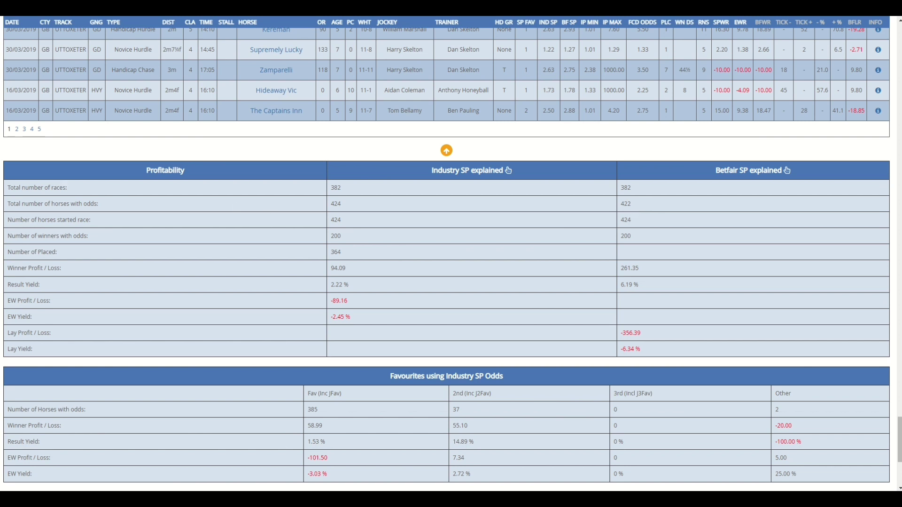
# - Enter 422 as the Number of Bets in cell K3 of the statistics workbook
pyautogui.hotkey('alt', 'Tab')
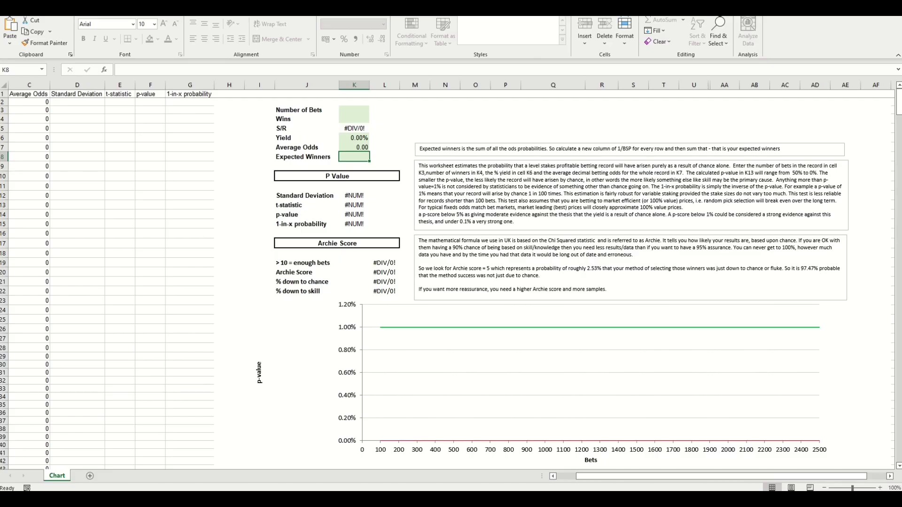
pyautogui.click(348, 111)
pyautogui.write('422')
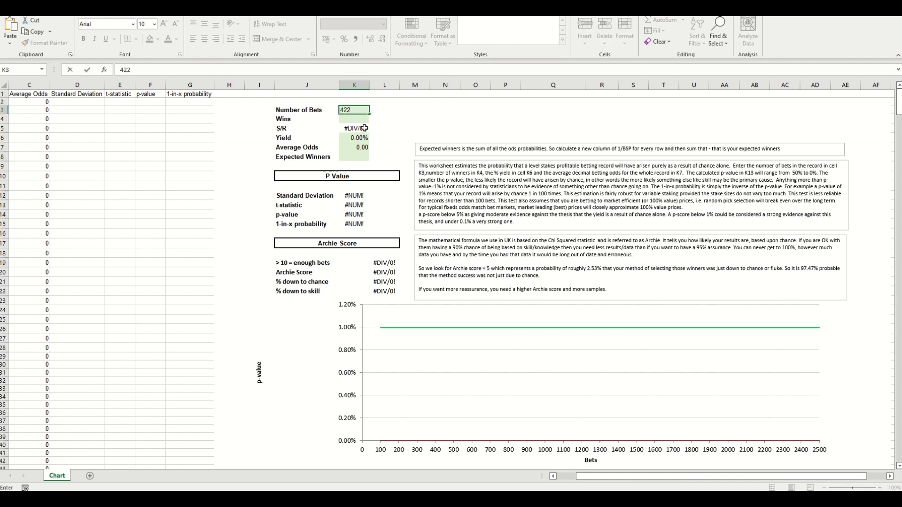
pyautogui.press('Return')
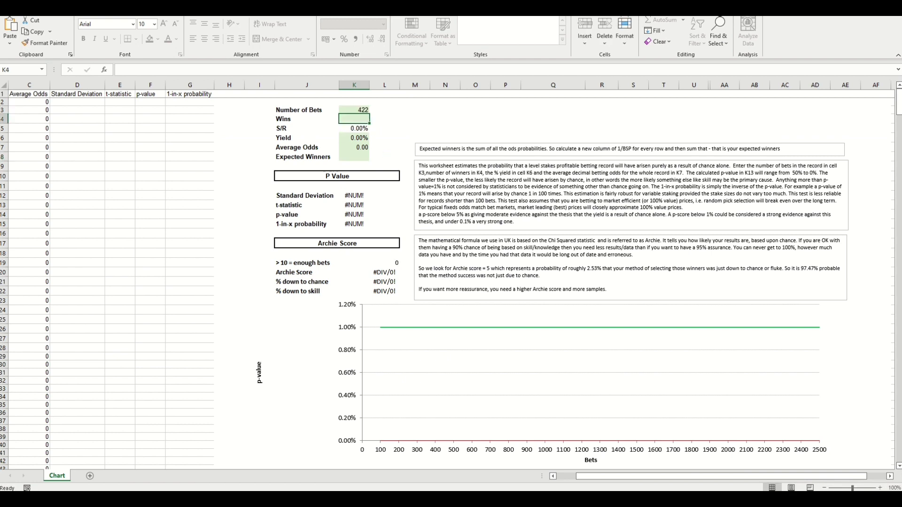
pyautogui.hotkey('alt', 'Tab')
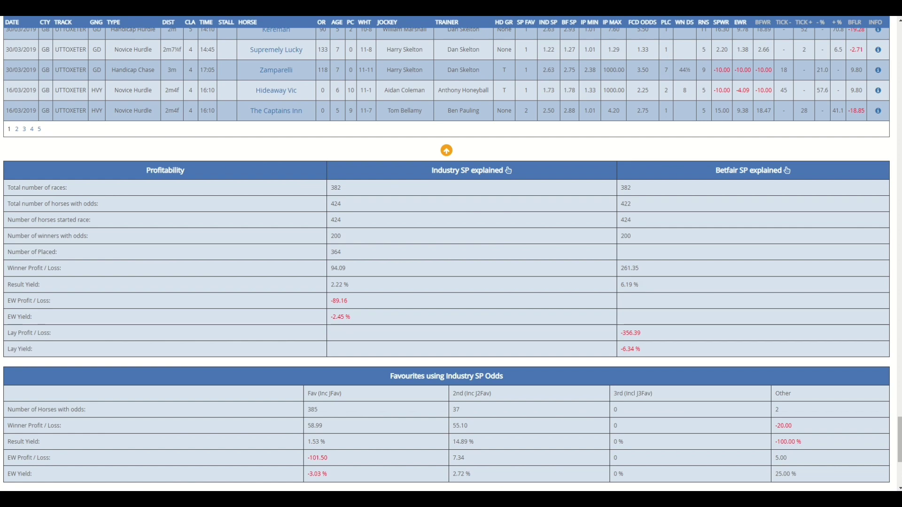
# - Enter 200 wins in K4 and a 6.19 yield in K6
pyautogui.hotkey('alt', 'Tab')
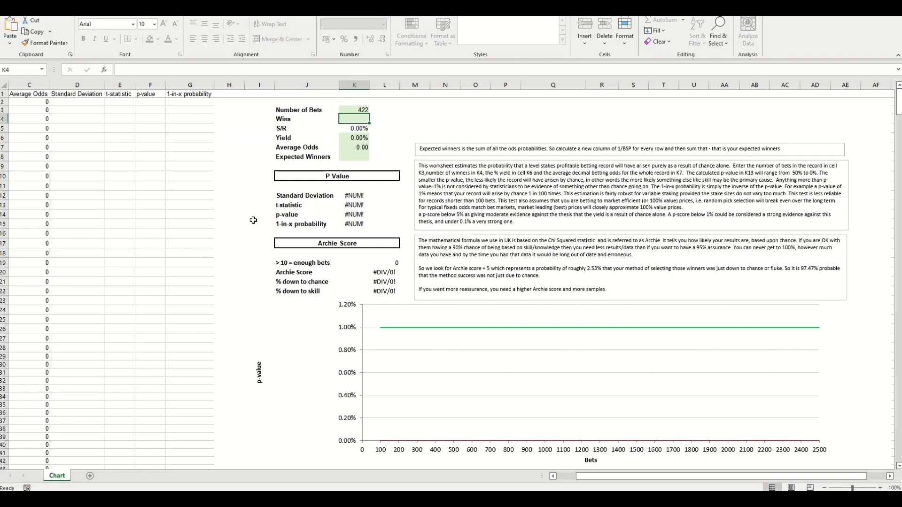
pyautogui.write('200')
pyautogui.press('Return')
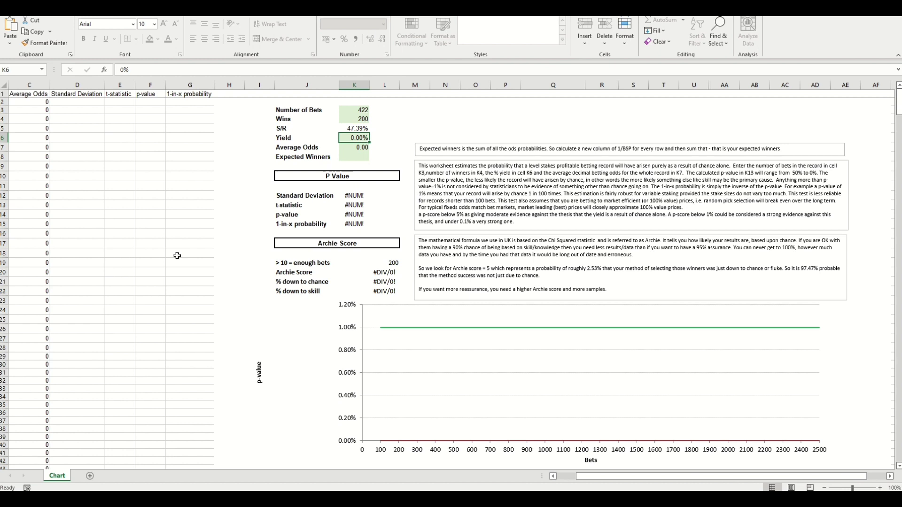
pyautogui.write('6.19')
pyautogui.press('Return')
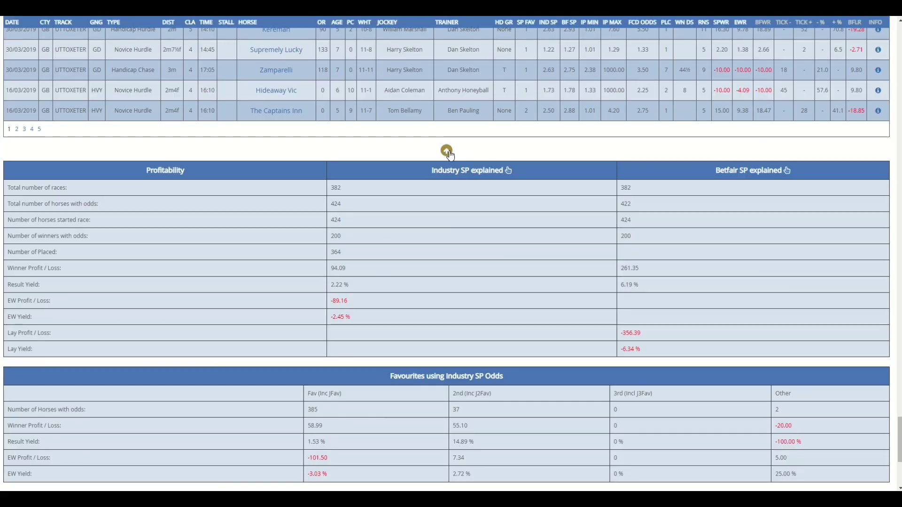
# - Export the race results to Excel, downloading RBDResults (2).xlsx
pyautogui.click(446, 151)
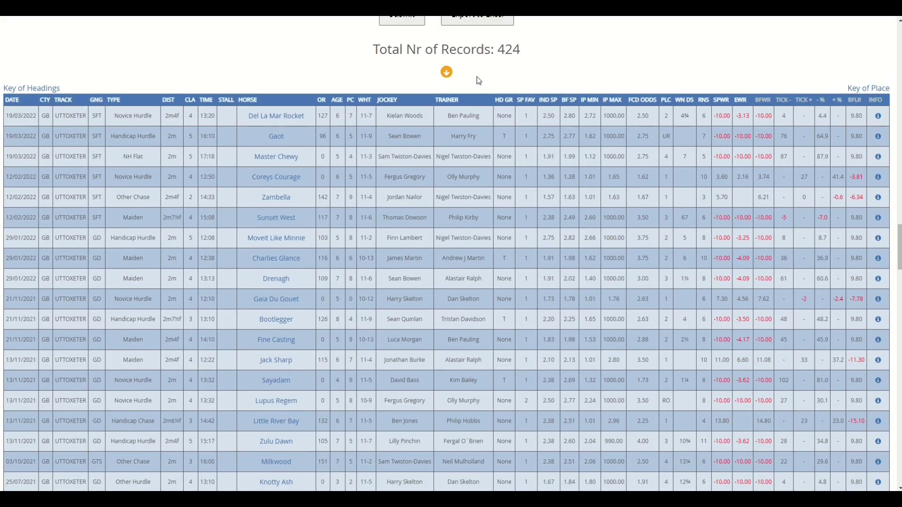
pyautogui.scroll(1, 479, 77)
pyautogui.click(476, 65)
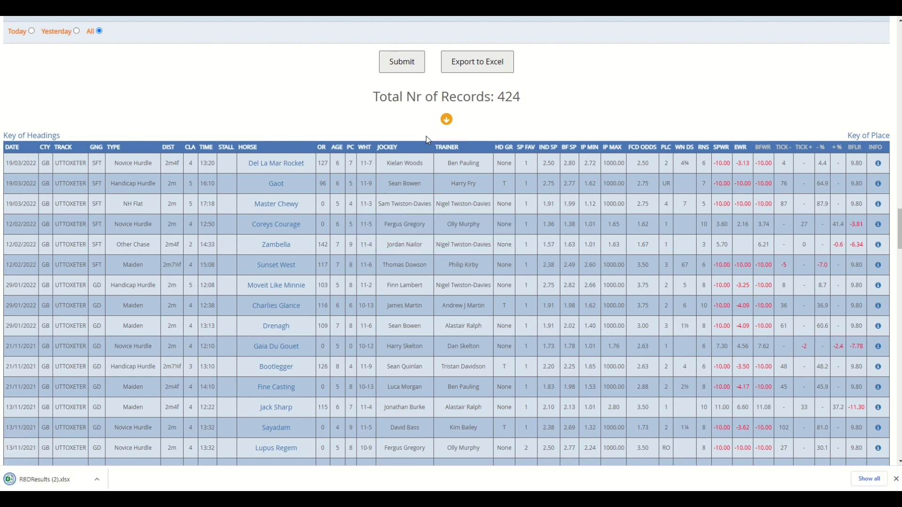
pyautogui.click(91, 475)
# - Enable editing in RBDResults (2).xlsx and select the Betfair SP column to read its 2.33 average
pyautogui.click(119, 420)
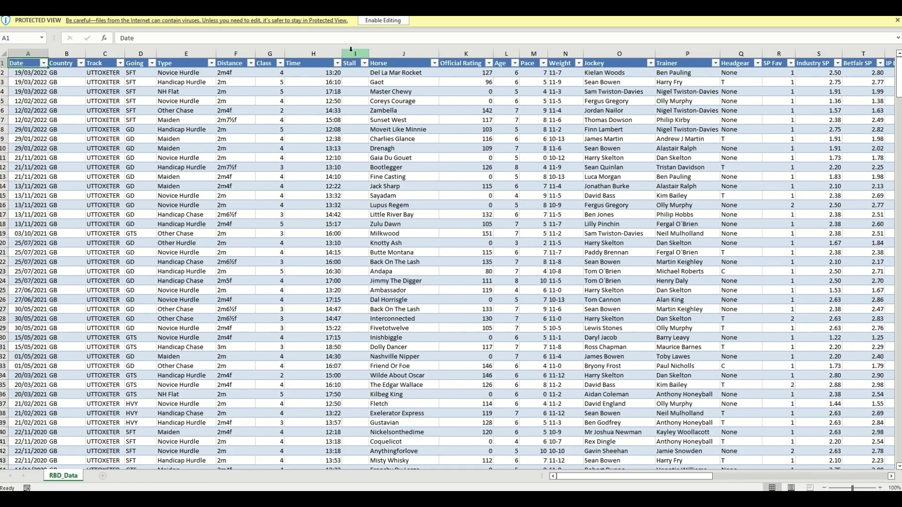
pyautogui.click(383, 20)
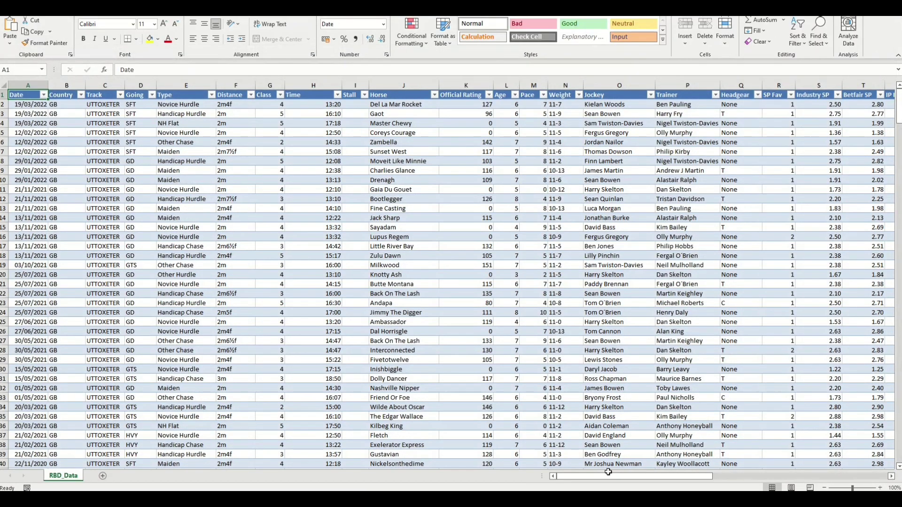
pyautogui.moveTo(617, 478); pyautogui.dragTo(719, 478)
pyautogui.click(379, 85)
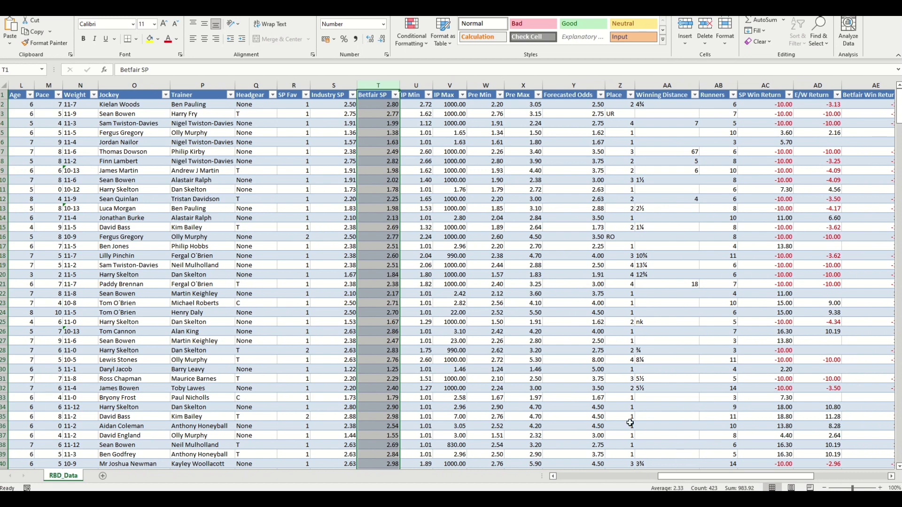
pyautogui.click(502, 314)
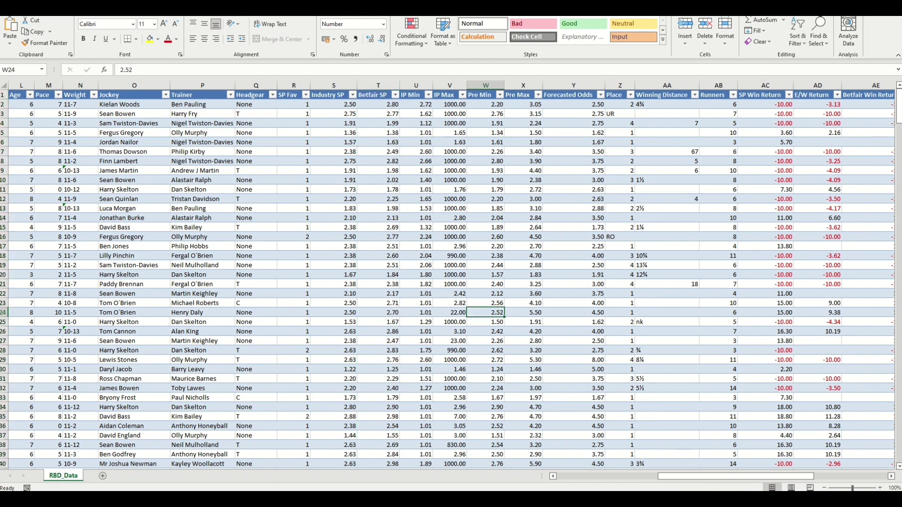
# - Enter 2.33 as the Average Odds in K7 of the Chart workbook
pyautogui.hotkey('alt', 'Tab')
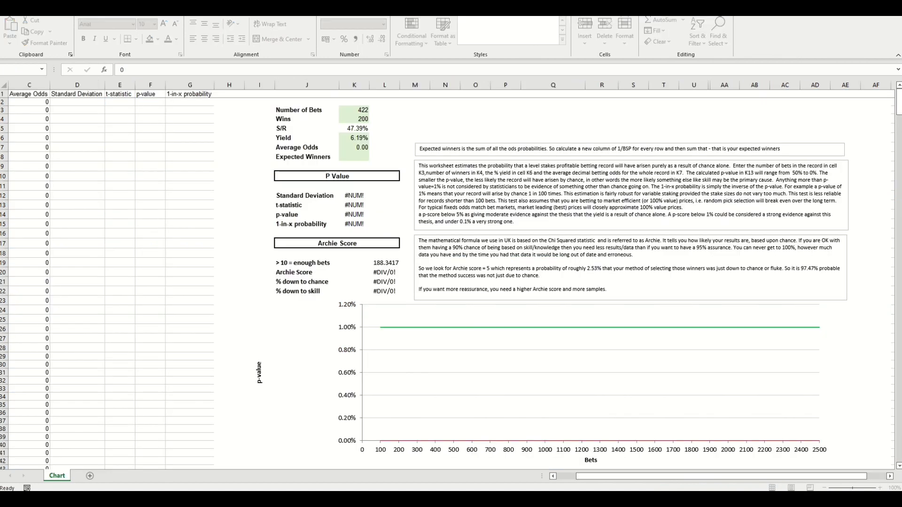
pyautogui.write('2.33')
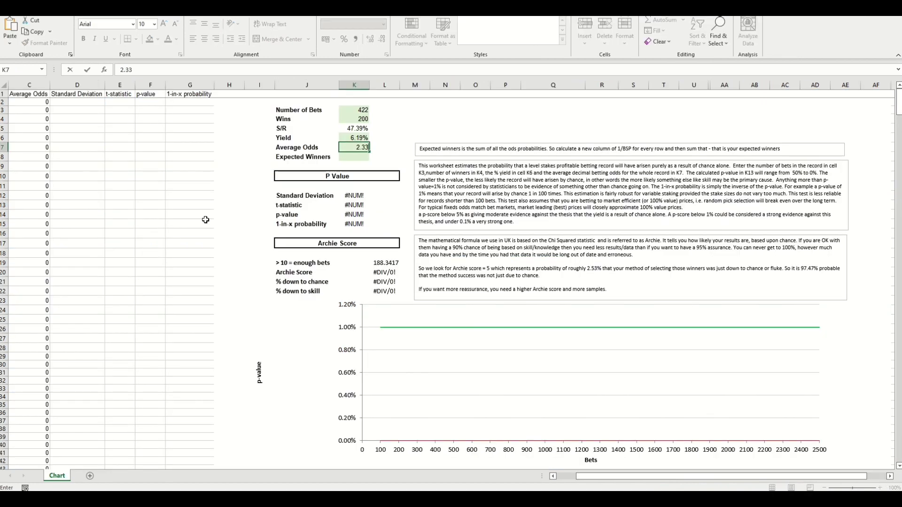
pyautogui.press('Return')
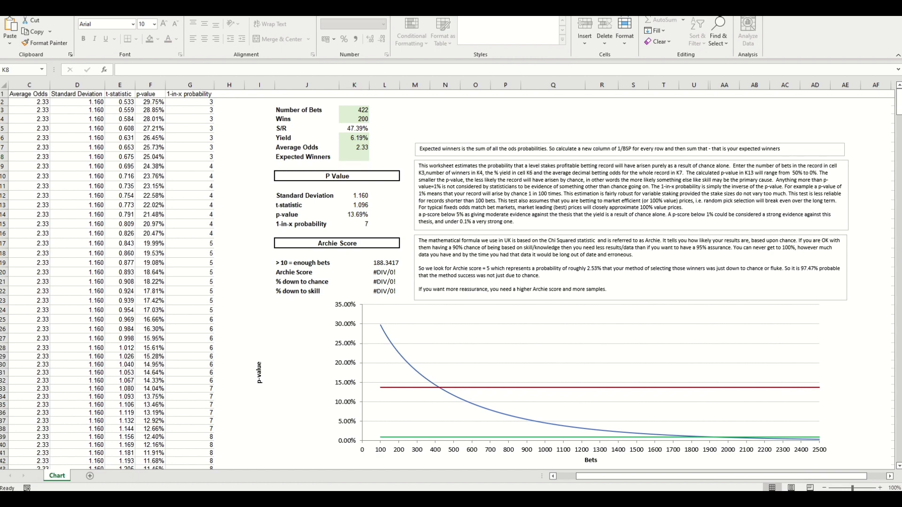
# - Filter Betfair SP to blanks and delete the two rows missing a Betfair SP
pyautogui.hotkey('alt', 'Tab')
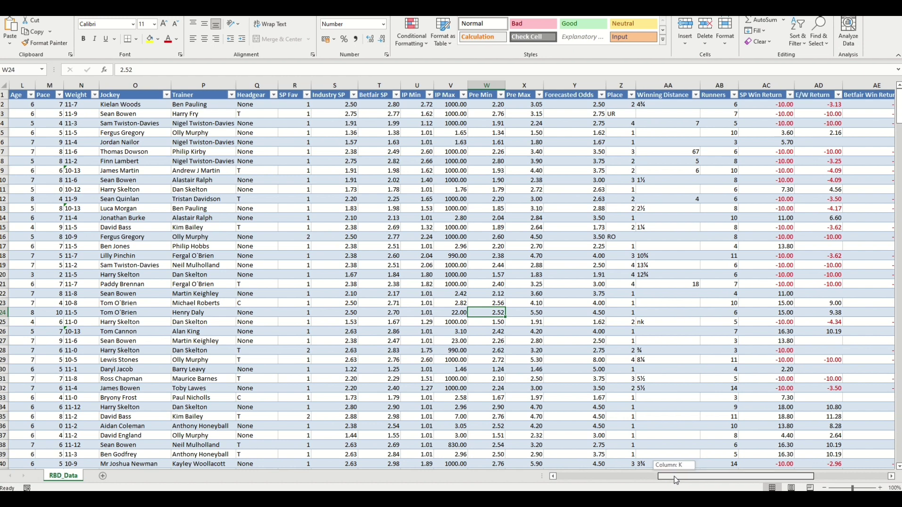
pyautogui.click(396, 96)
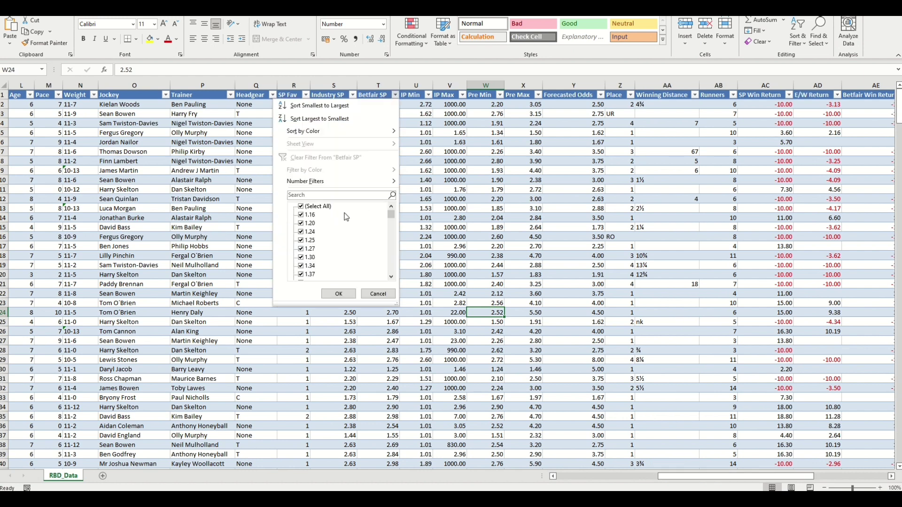
pyautogui.scroll(-10, 386, 234)
pyautogui.scroll(-2, 384, 271)
pyautogui.click(322, 275)
pyautogui.click(338, 293)
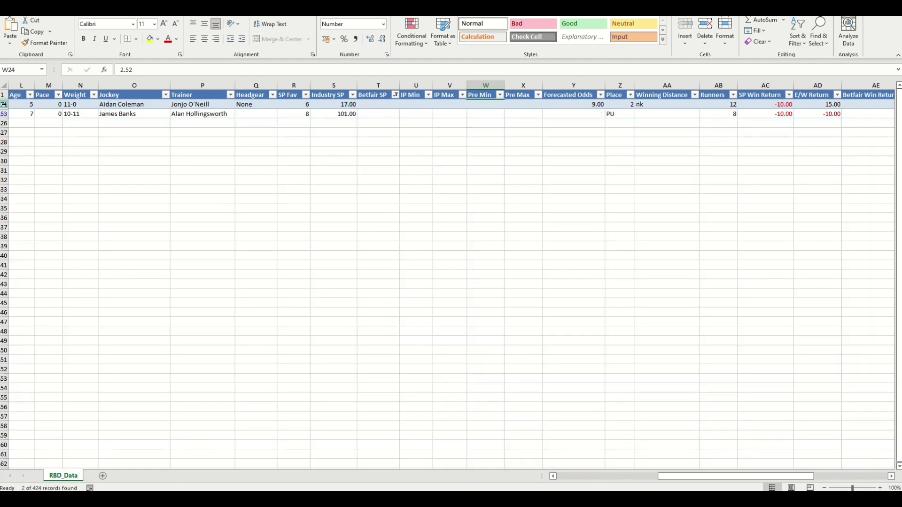
pyautogui.moveTo(3, 104); pyautogui.dragTo(4, 114)
pyautogui.rightClick(42, 114)
pyautogui.click(74, 205)
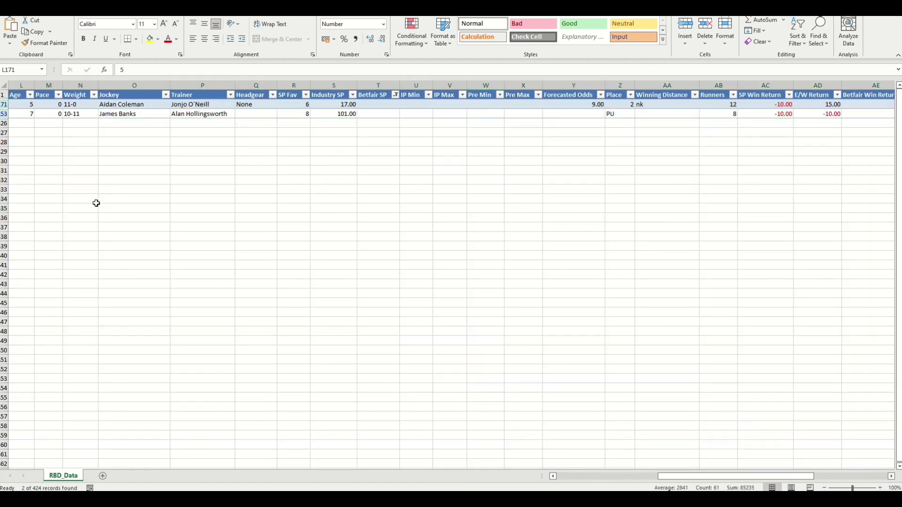
# - Clear the Betfair SP filter so every table row shows again
pyautogui.click(417, 208)
pyautogui.click(396, 95)
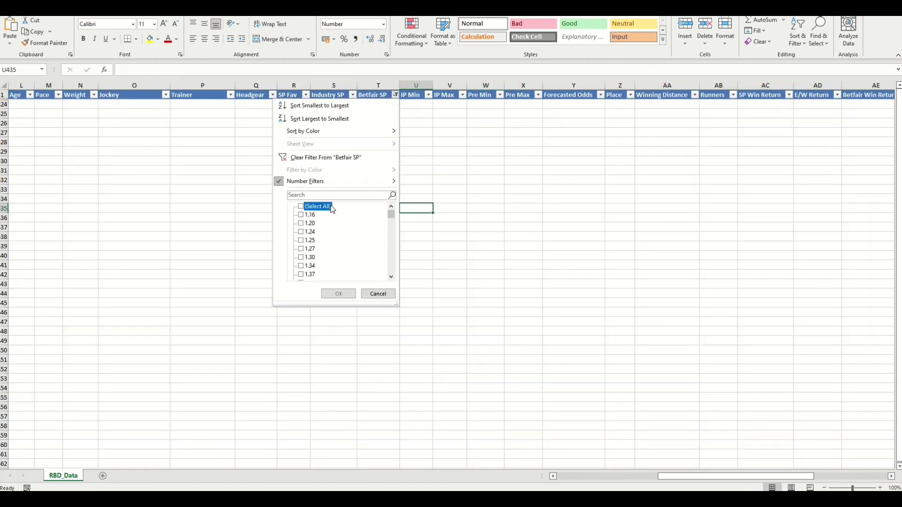
pyautogui.click(317, 206)
pyautogui.click(338, 294)
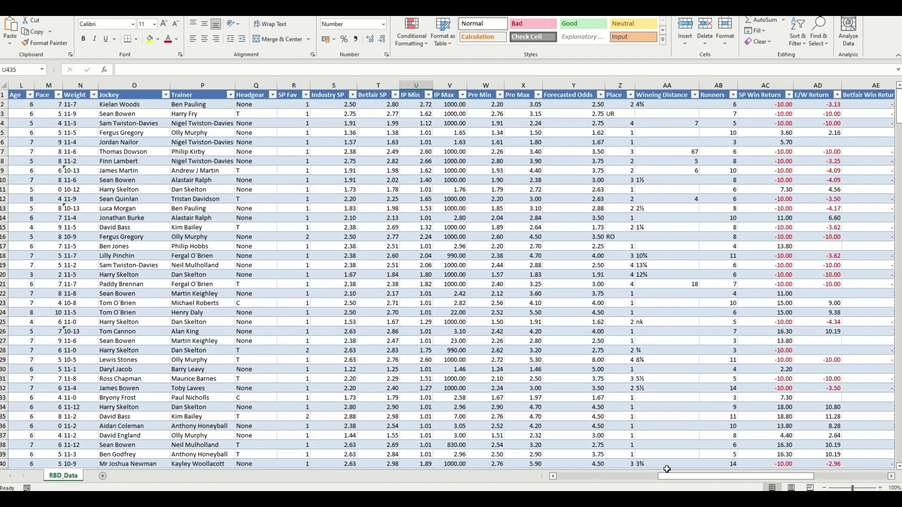
pyautogui.moveTo(667, 477); pyautogui.dragTo(738, 476)
# - Add an 'Exp Win' header in AK1 with formula =1/[@[Betfair SP]], then check the column sum
pyautogui.click(870, 97)
pyautogui.write('Exp Win')
pyautogui.press('Return')
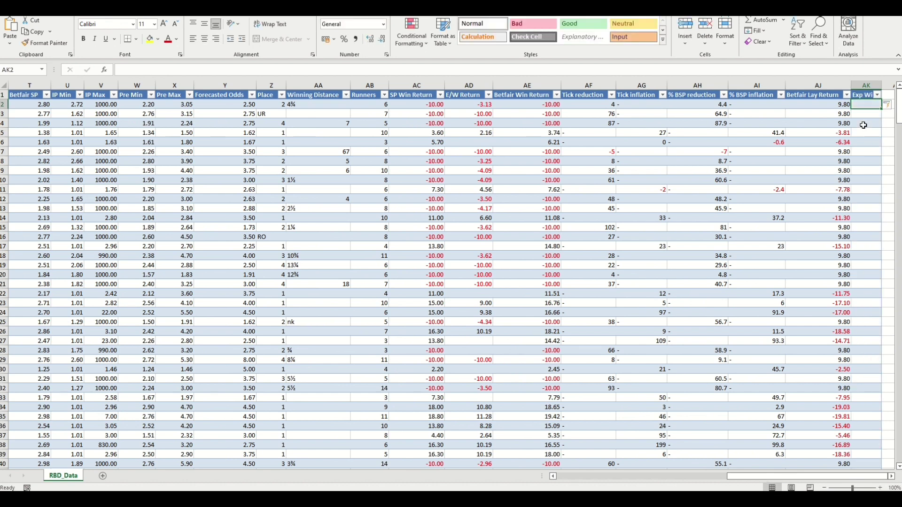
pyautogui.write('=')
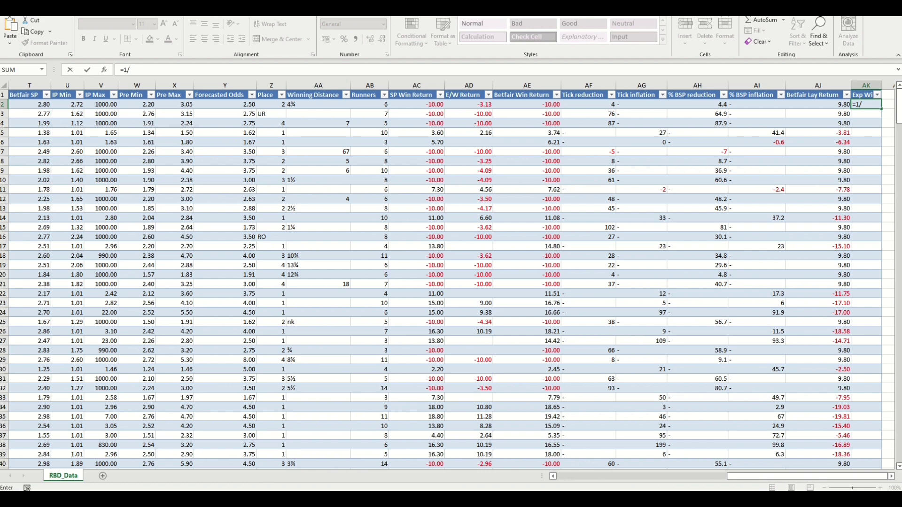
pyautogui.write('1/')
pyautogui.click(35, 103)
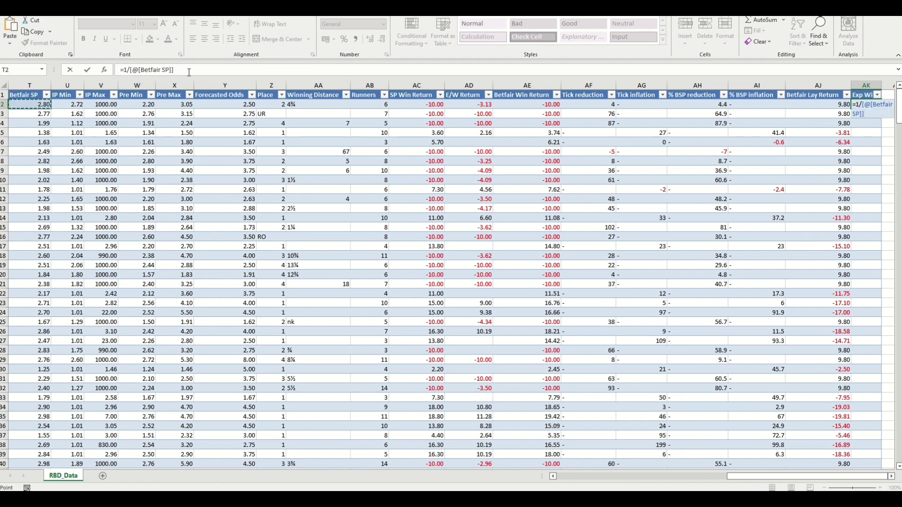
pyautogui.press('Return')
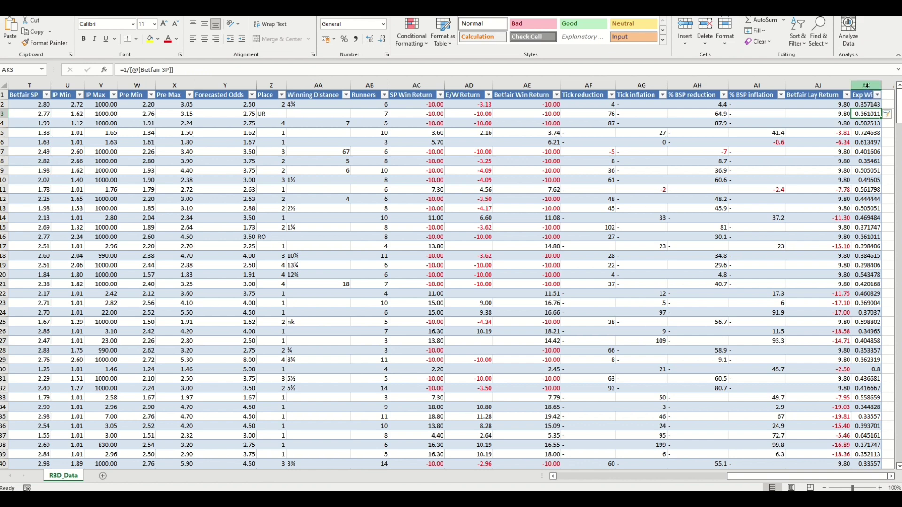
pyautogui.click(866, 85)
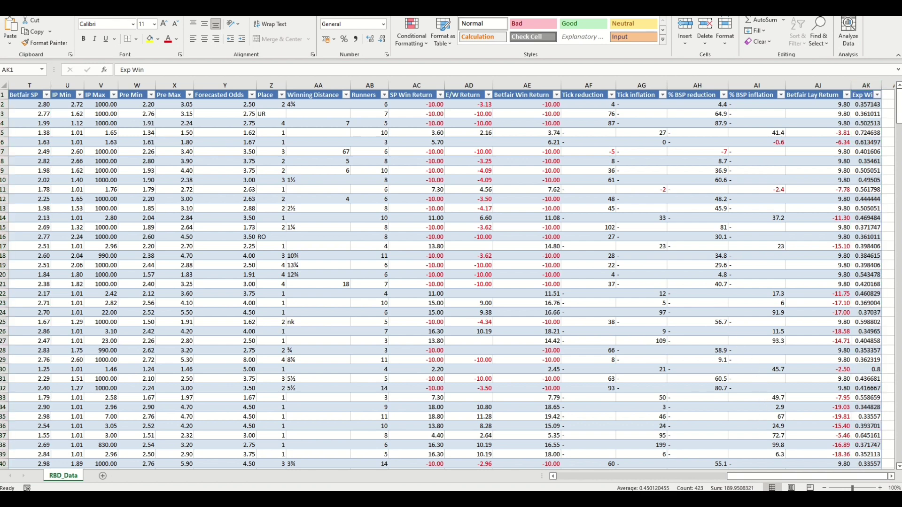
# - Enter 189.95 as Expected Winners in the Chart workbook, cross-checking against the Exp Win sum
pyautogui.hotkey('alt', 'Tab')
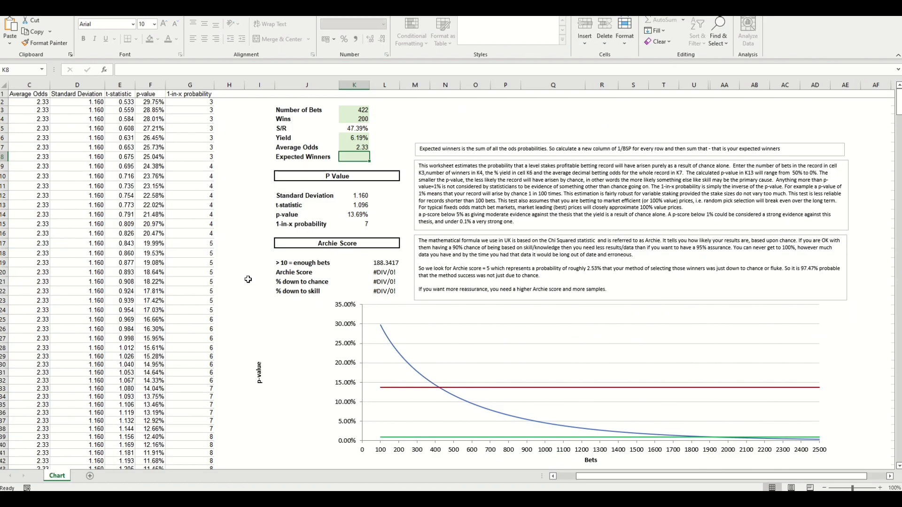
pyautogui.write('189.95')
pyautogui.hotkey('ctrl', 'Up')
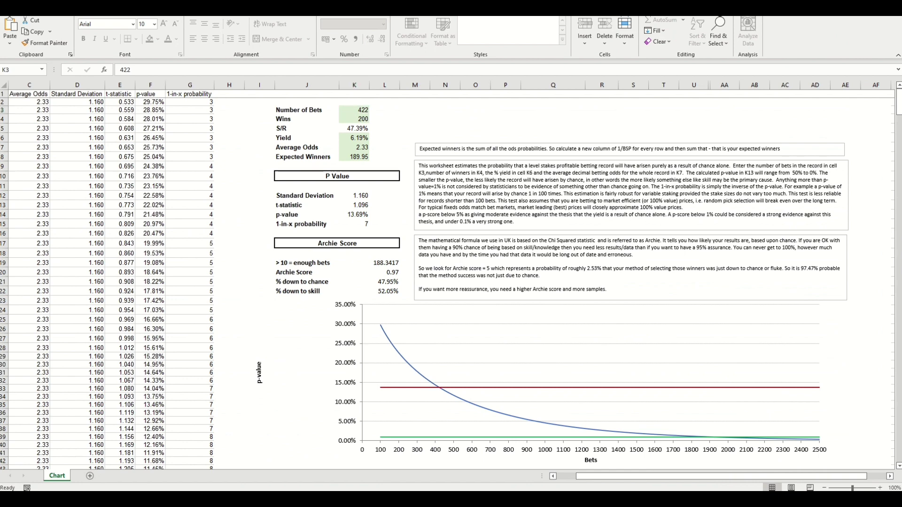
pyautogui.hotkey('alt', 'Tab')
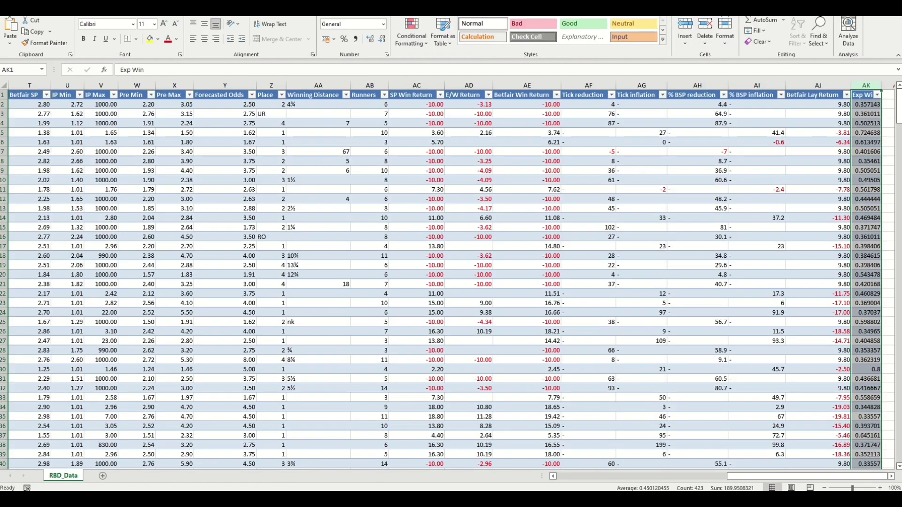
pyautogui.hotkey('alt', 'Tab')
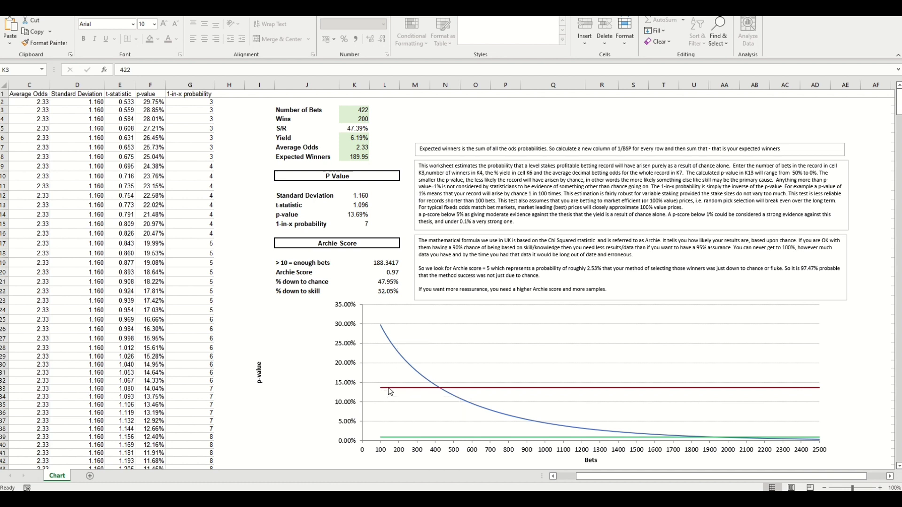
pyautogui.moveTo(389, 391)
pyautogui.moveTo(429, 437)
pyautogui.moveTo(440, 389)
pyautogui.moveTo(707, 441)
pyautogui.moveTo(617, 476); pyautogui.dragTo(557, 476)
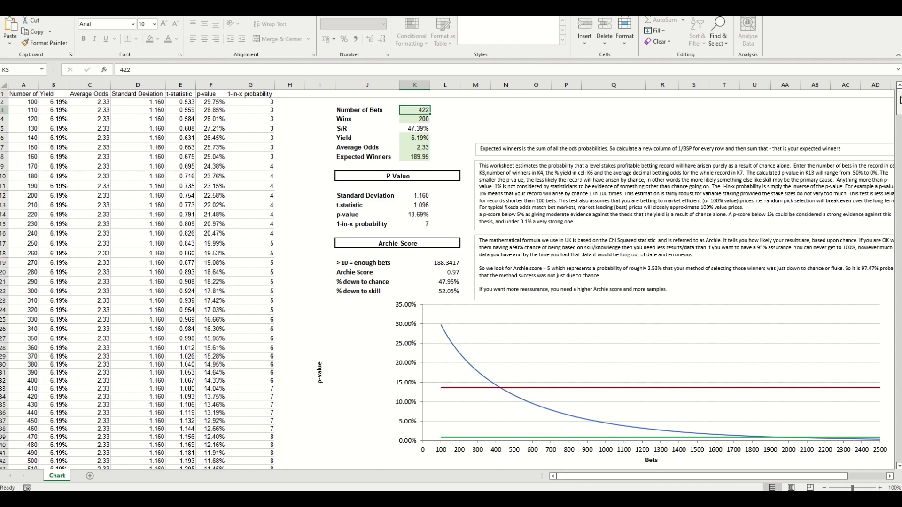
pyautogui.moveTo(899, 101); pyautogui.dragTo(874, 193)
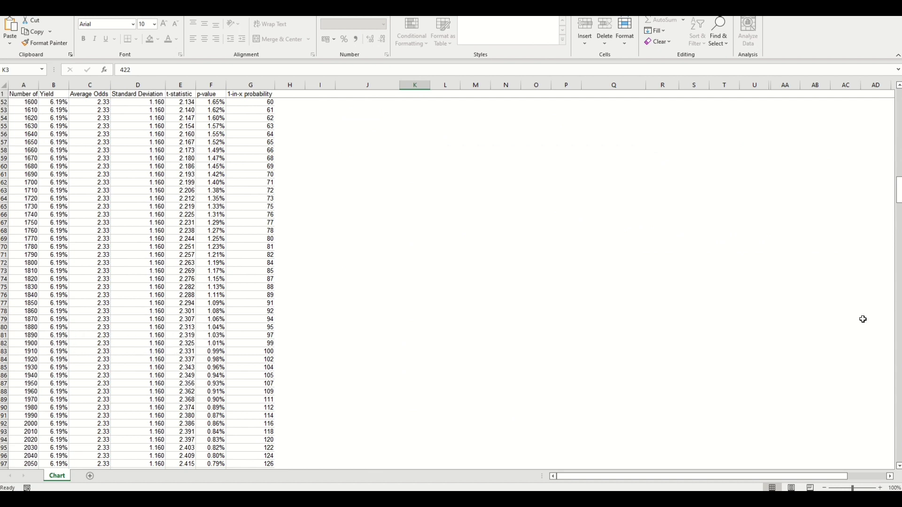
pyautogui.moveTo(898, 193); pyautogui.dragTo(898, 102)
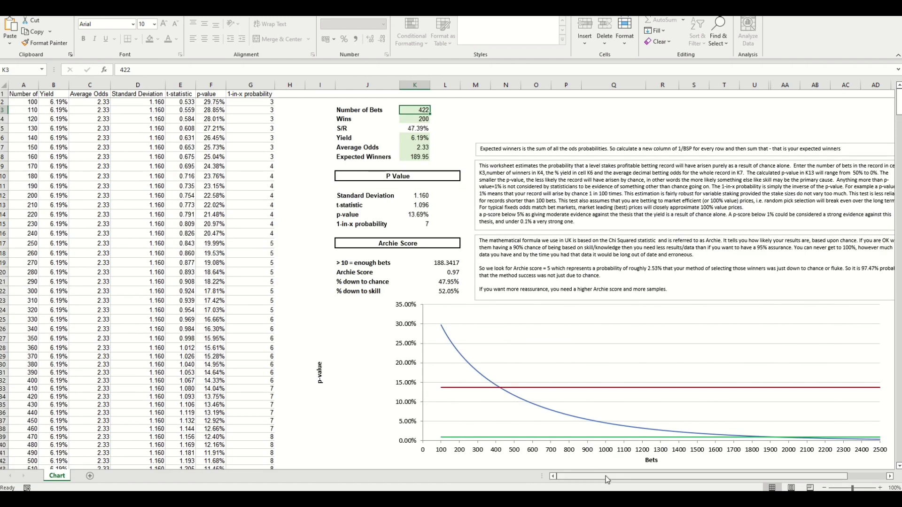
pyautogui.moveTo(608, 479); pyautogui.dragTo(638, 476)
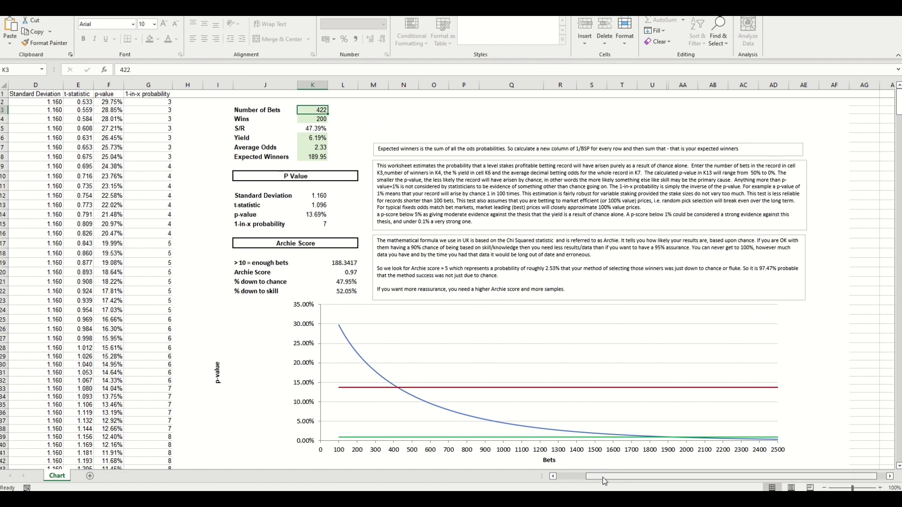
pyautogui.moveTo(605, 478); pyautogui.dragTo(567, 479)
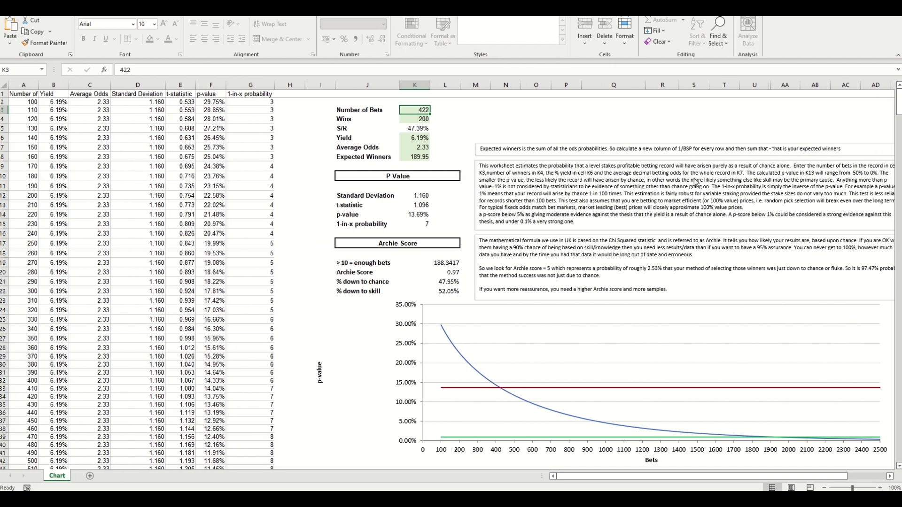